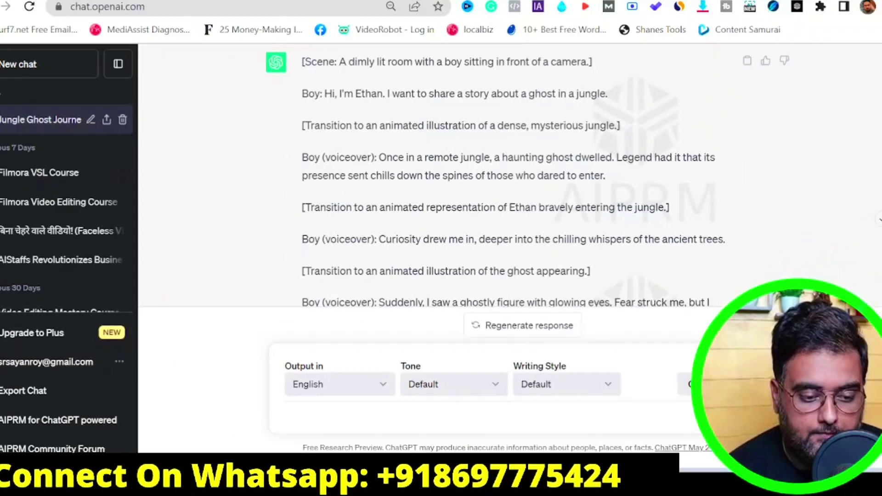
Read through the finished jungle ghost script in ChatGPT, then go to the Leonardo.Ai generation page
scroll(527, 194, down, 3)
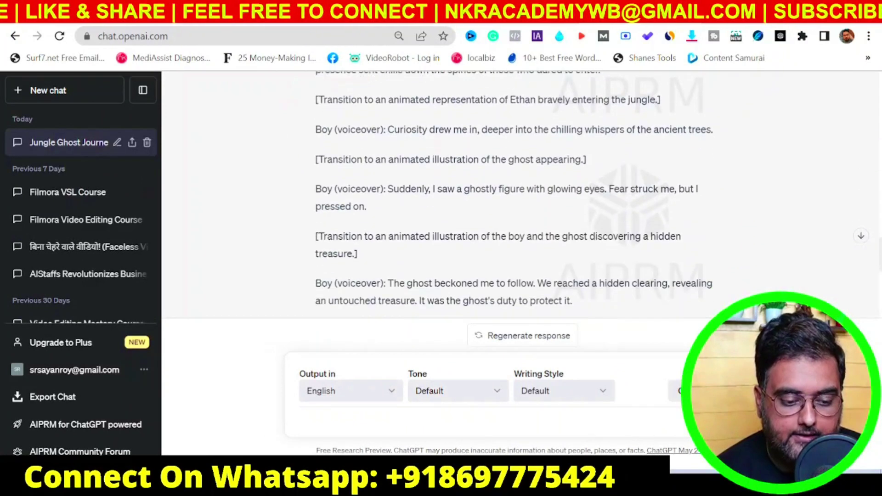
scroll(467, 259, down, 5)
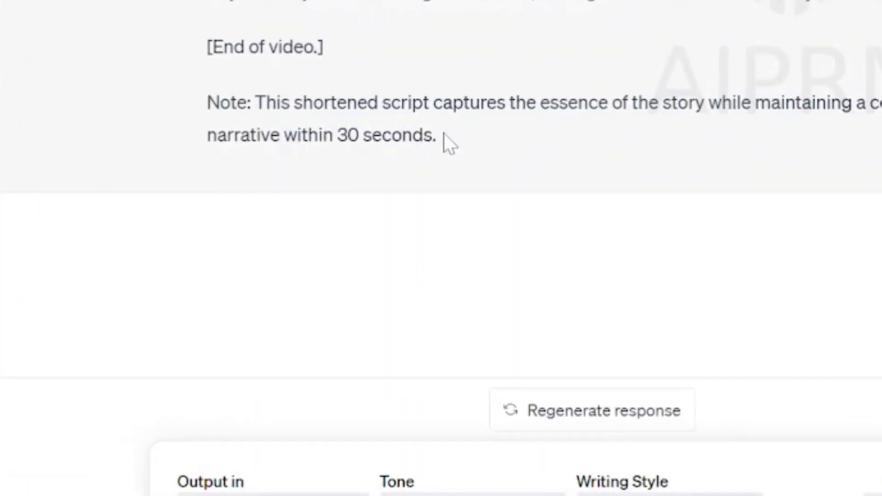
drag(444, 134, 284, 134)
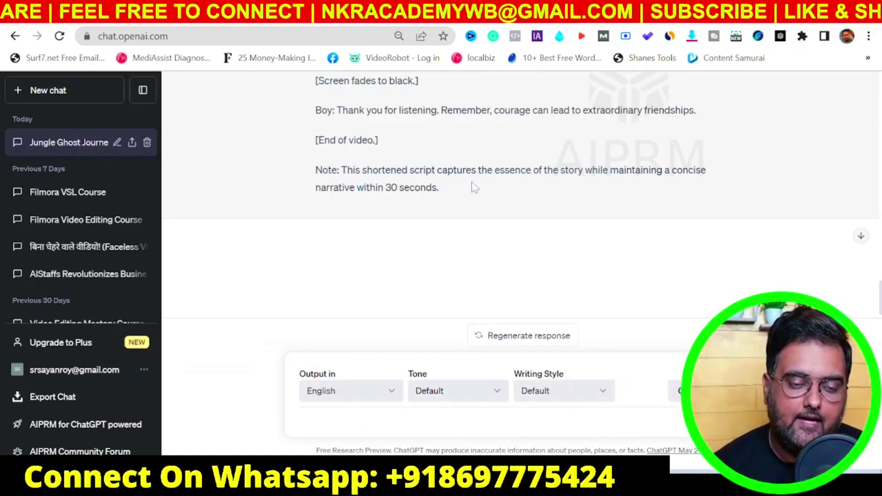
click(370, 246)
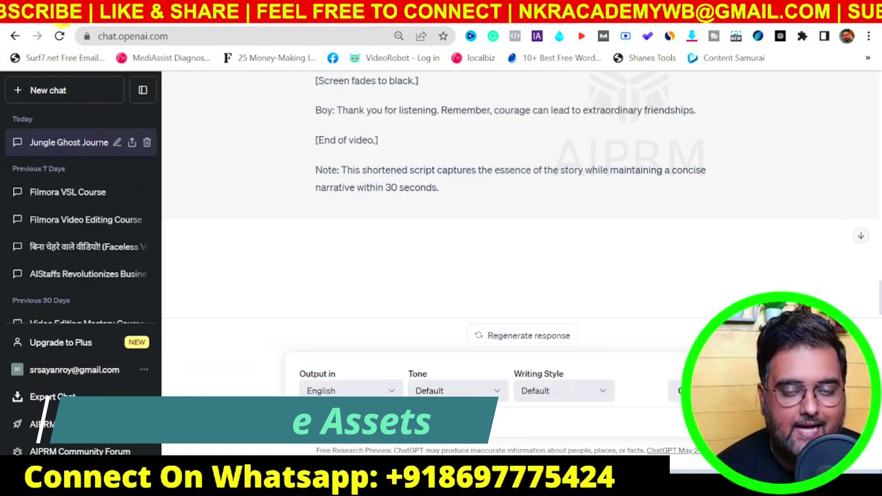
click(63, 21)
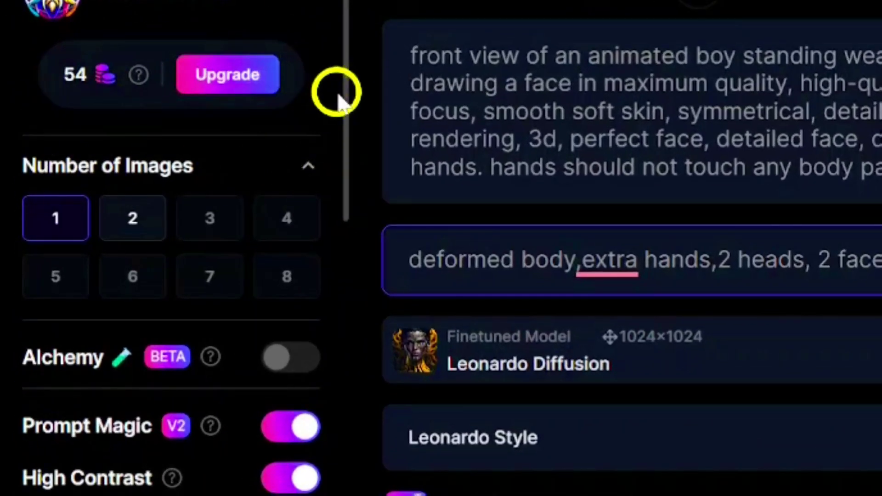
Review the Number of Images and Image Dimensions settings in Leonardo.Ai's left panel
drag(345, 93, 348, 130)
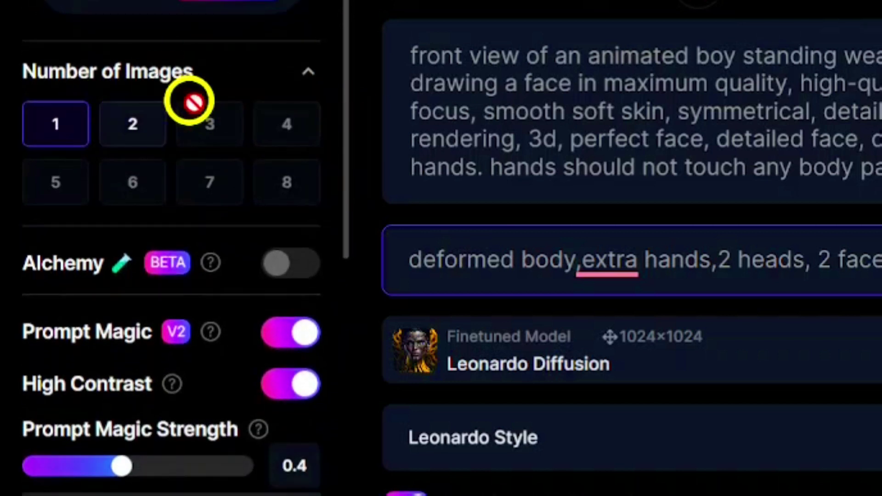
drag(347, 170, 335, 109)
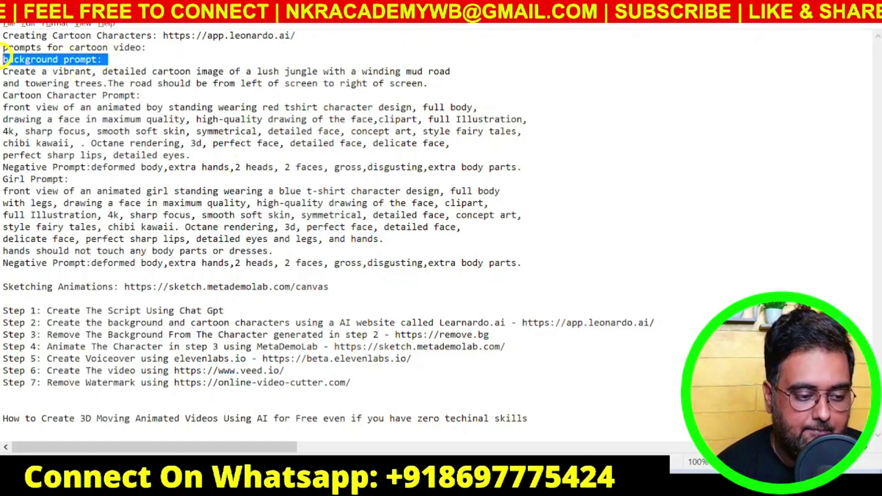
Copy the jungle mud-road background prompt from Notepad into Leonardo.Ai's prompt box
drag(423, 83, 4, 72)
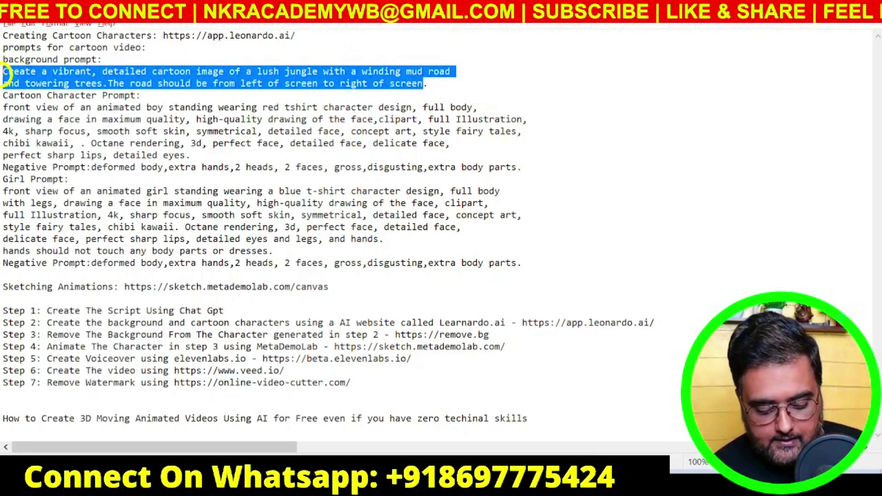
key(alt+Tab)
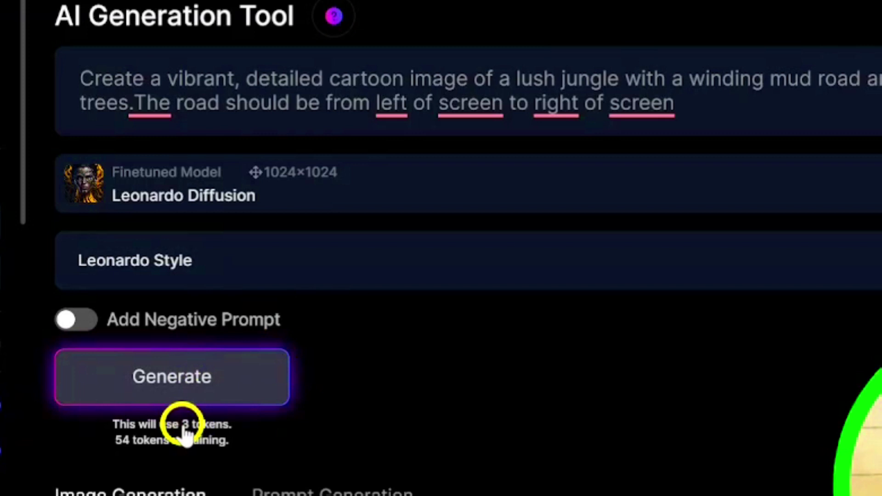
Generate the cartoon jungle background image
click(206, 391)
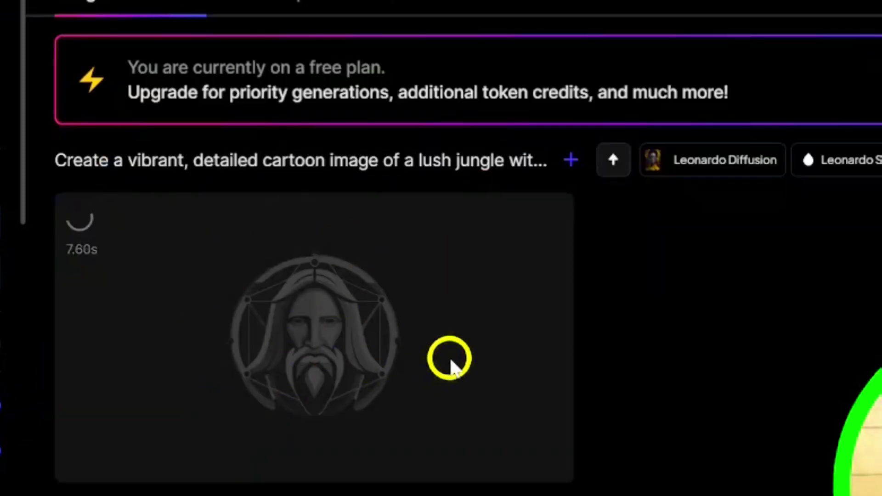
scroll(441, 248, up, 5)
scroll(442, 248, down, 2)
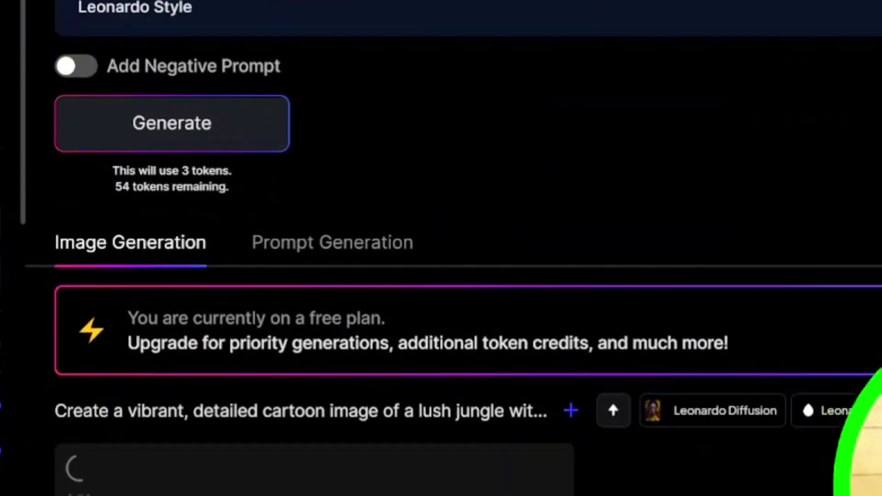
Browse the Prompt Generation tool and select its marine drive prompt idea
click(305, 190)
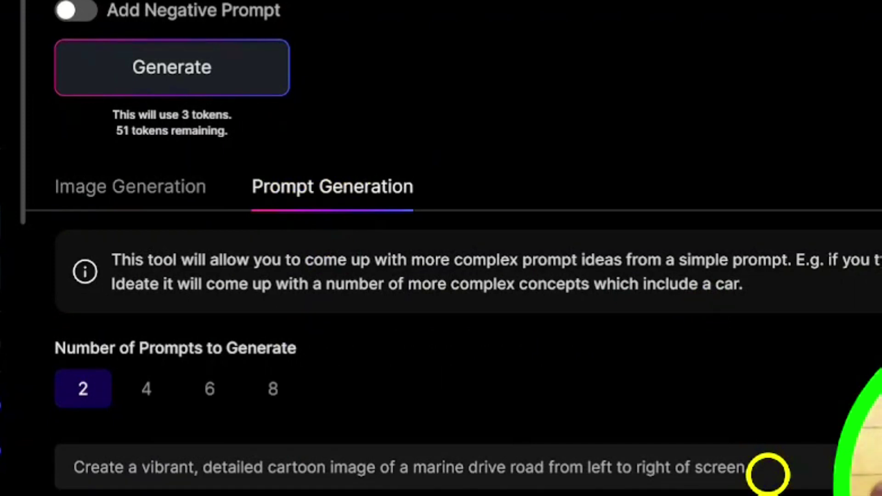
drag(764, 456, 53, 465)
scroll(217, 473, down, 3)
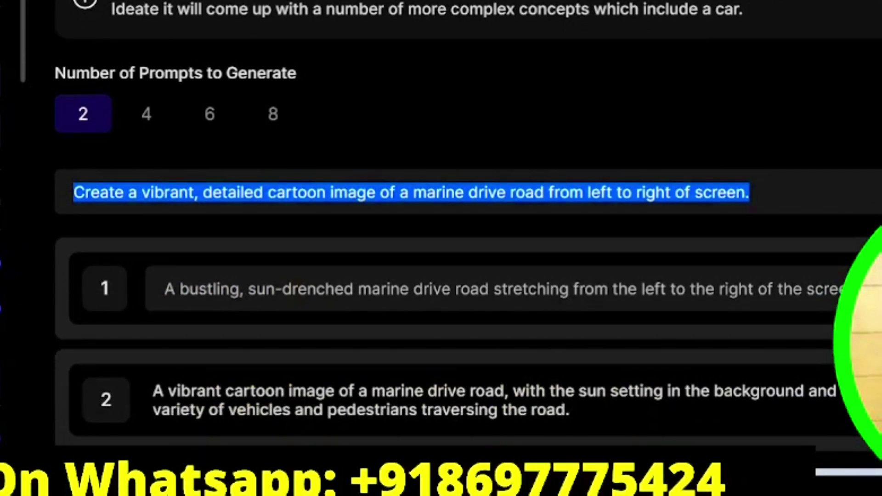
click(340, 44)
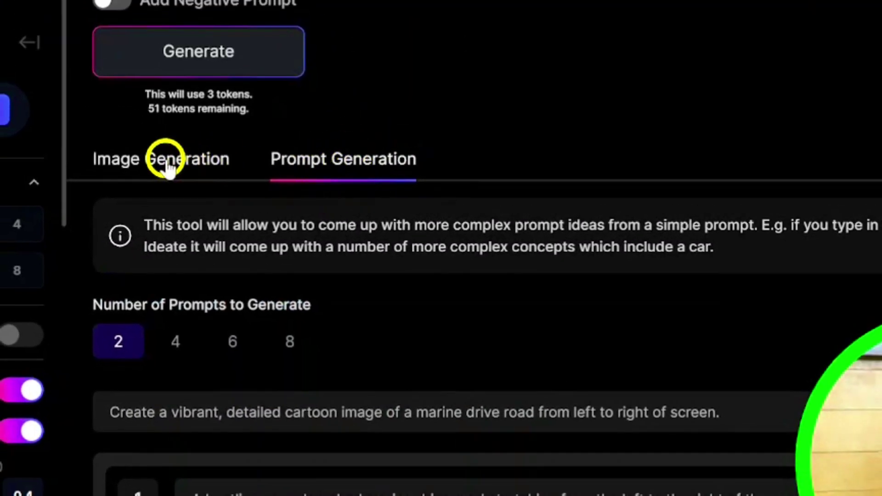
Download the generated jungle scene with the orange mud road as a JPG
click(164, 133)
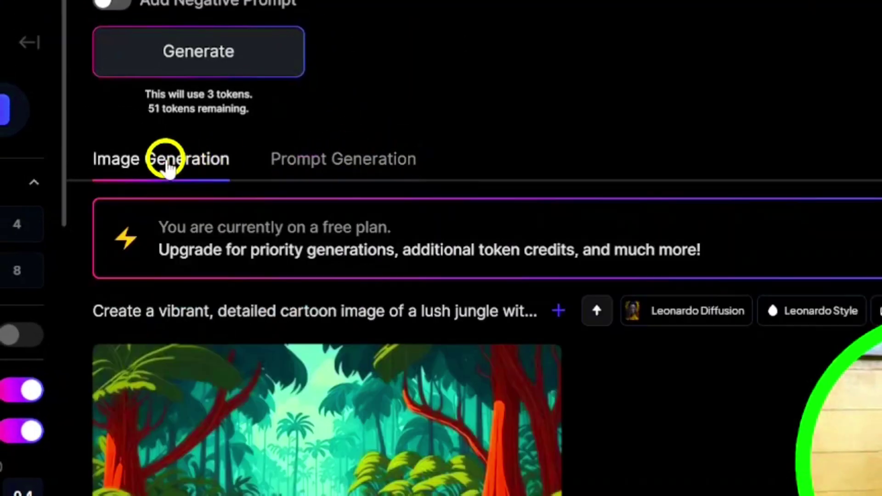
scroll(475, 252, down, 3)
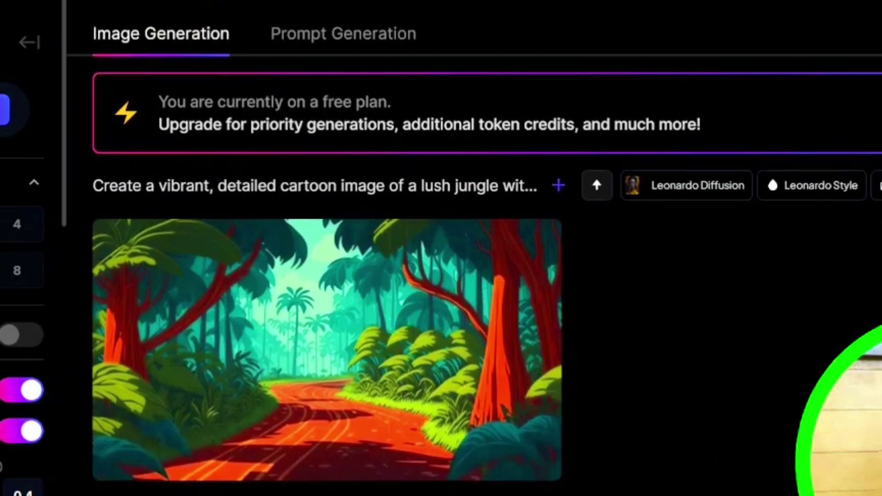
mouse_move(309, 276)
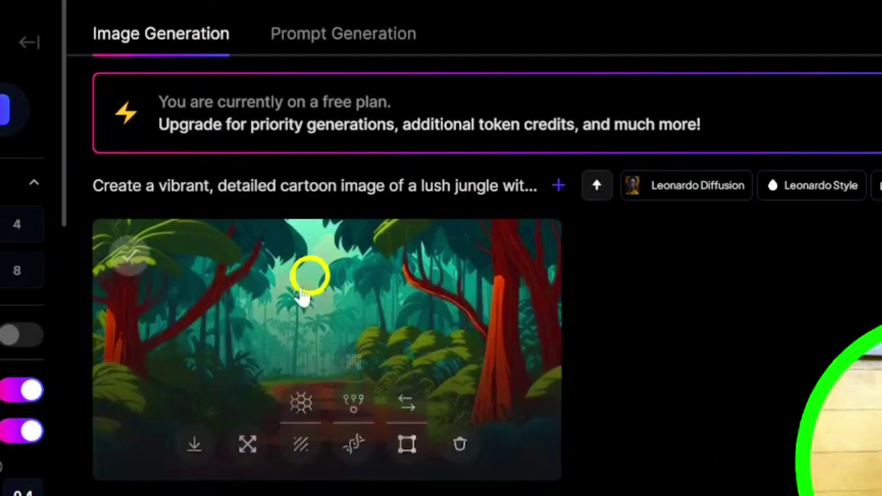
click(194, 445)
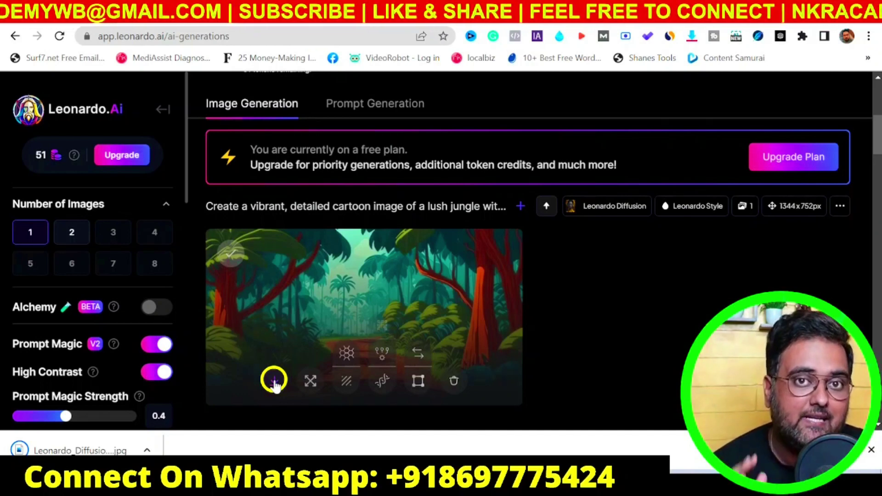
Copy the girl character prompt from the Notepad notes
click(274, 381)
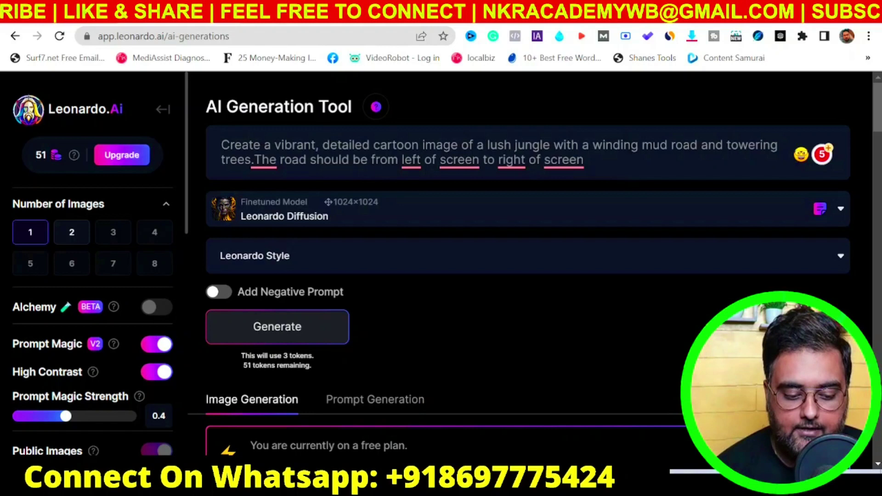
key(alt+Tab)
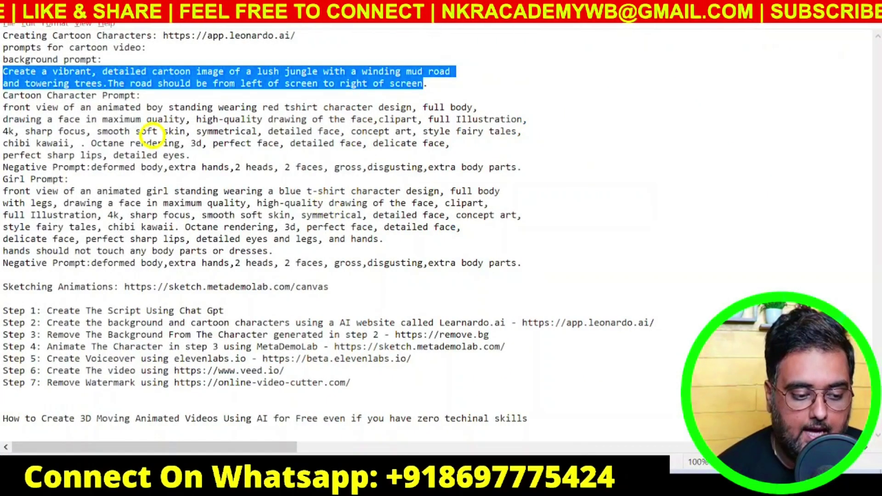
click(147, 213)
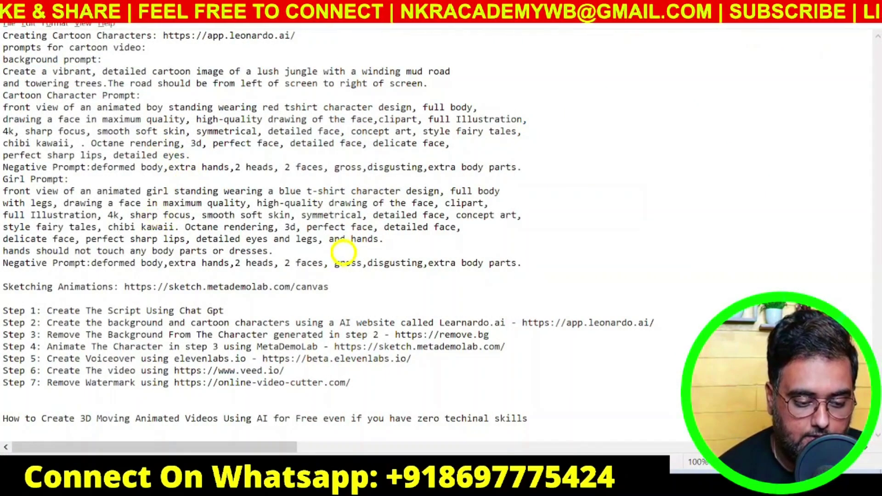
drag(274, 251, 5, 191)
key(alt+Tab)
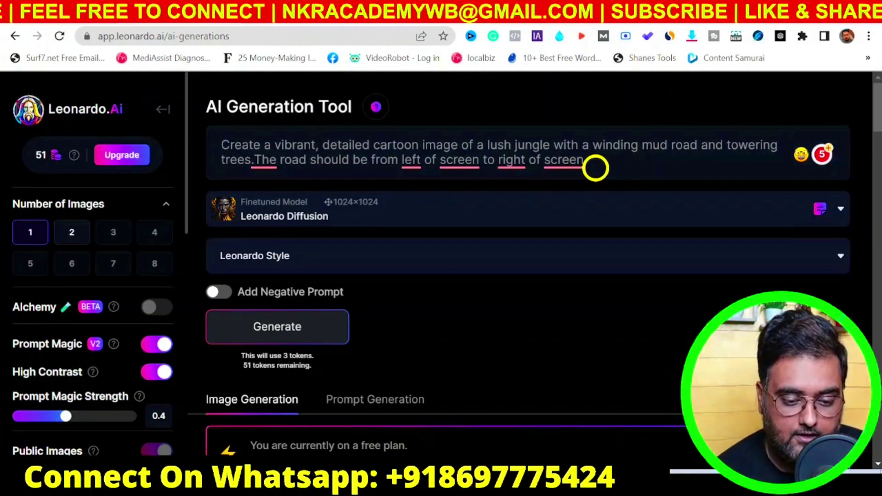
Replace the jungle prompt with the character prompt, change girl to boy, and copy the negative prompt
drag(595, 168, 210, 134)
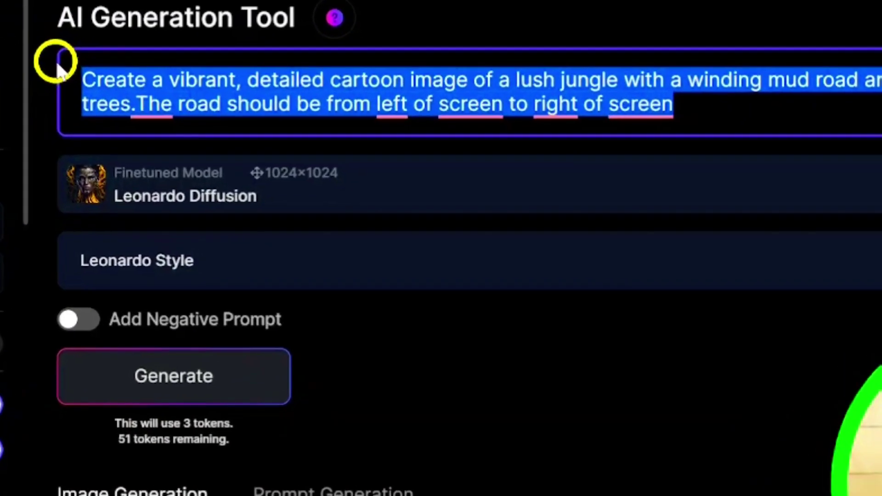
key(ctrl+v)
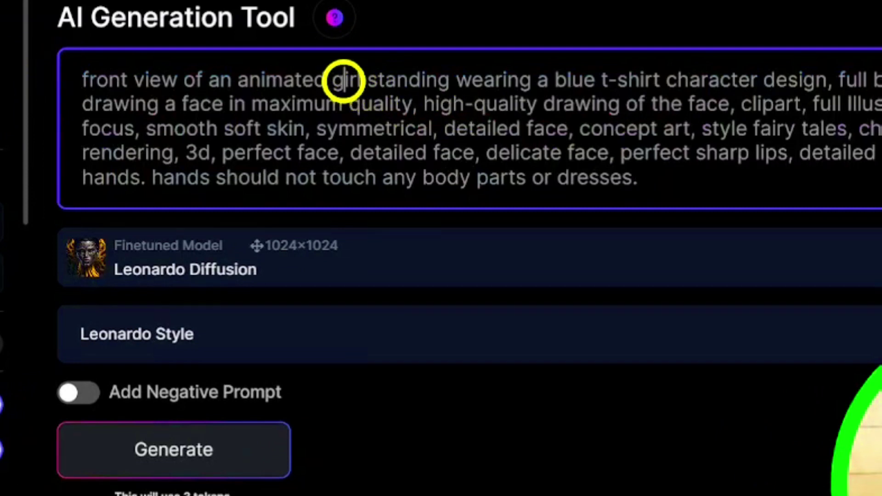
text(boy)
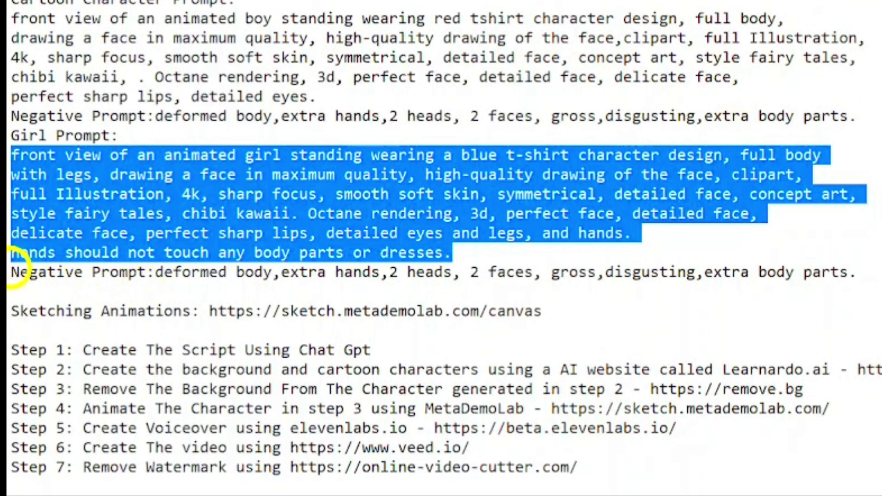
drag(14, 272, 873, 272)
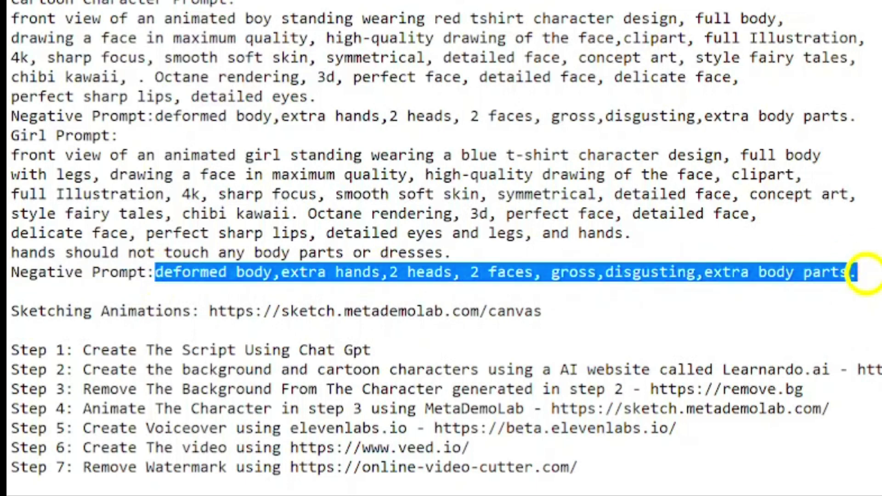
key(alt+Tab)
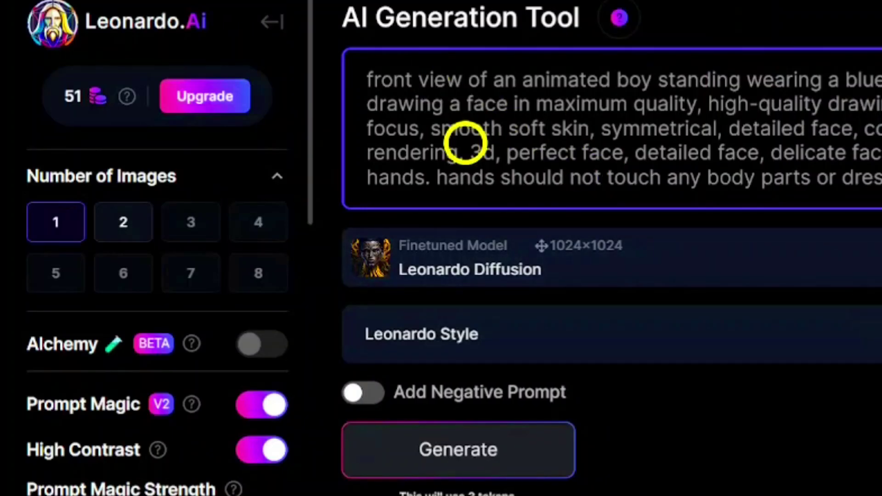
Enable the negative prompt with the copied text, generate the boy character, and download it
click(373, 393)
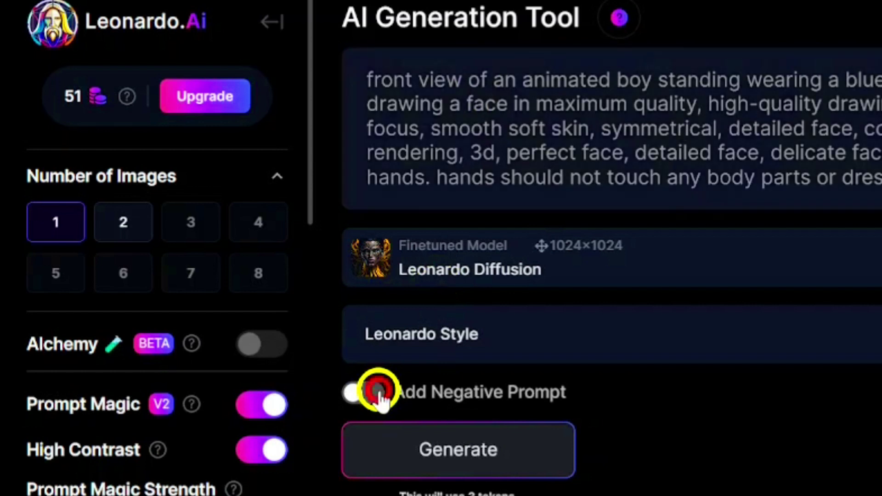
key(ctrl+v)
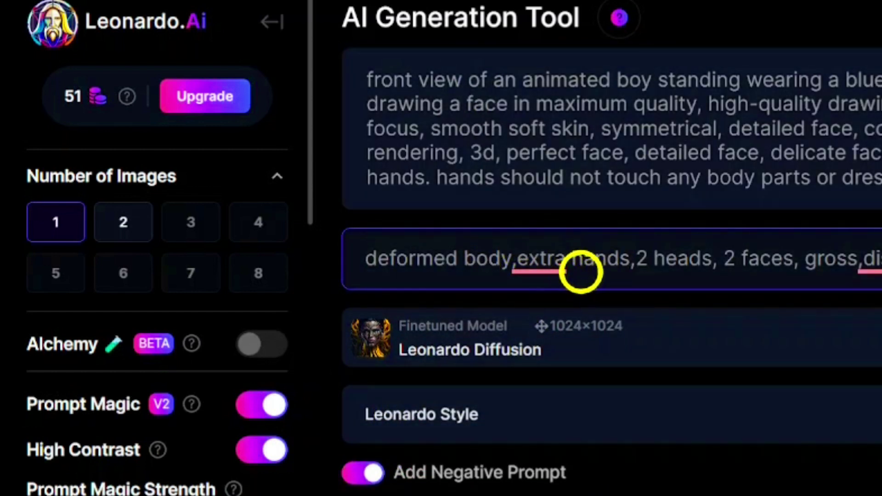
scroll(657, 275, down, 5)
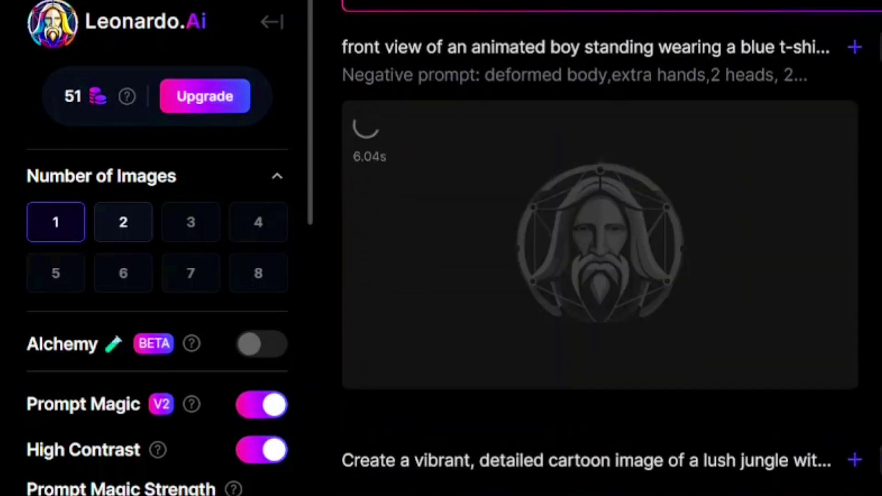
scroll(600, 248, down, 1)
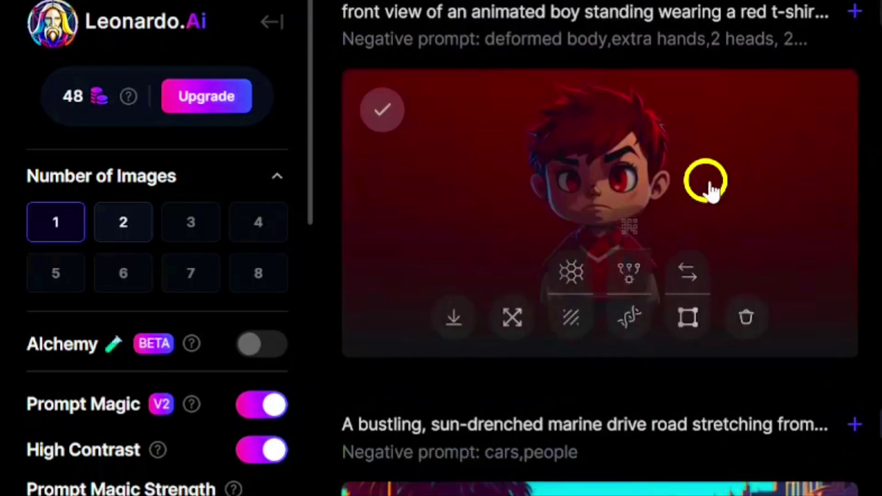
click(454, 317)
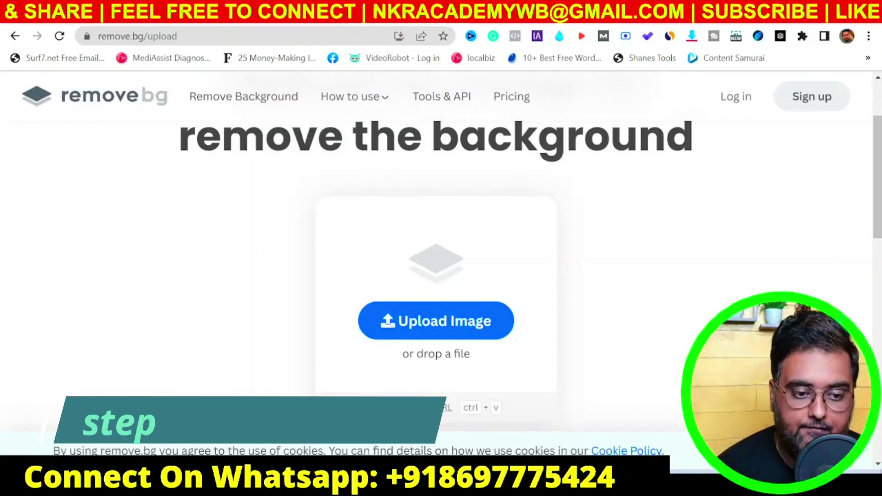
Upload the Leonardo boy image to remove.bg and download the background-free PNG
click(429, 322)
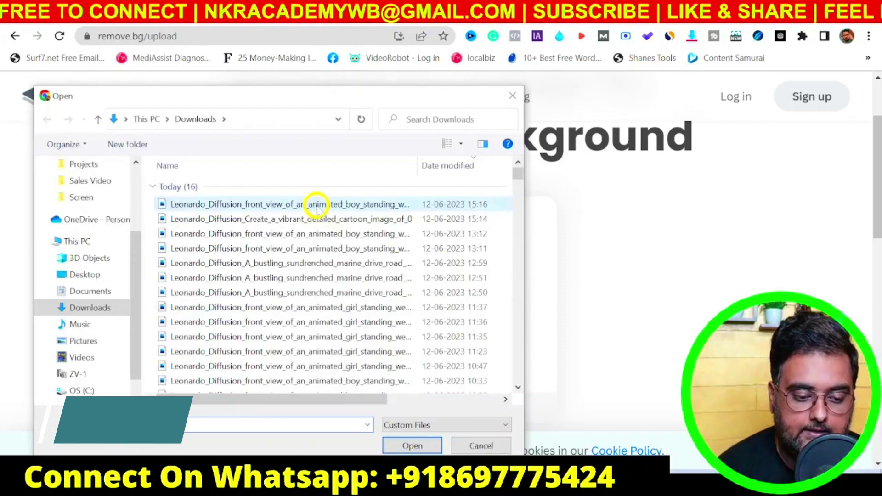
double_click(317, 204)
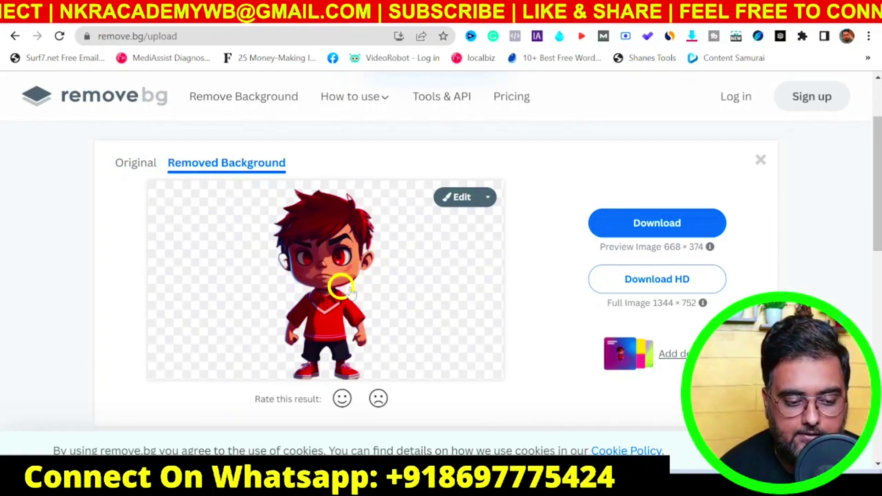
click(648, 224)
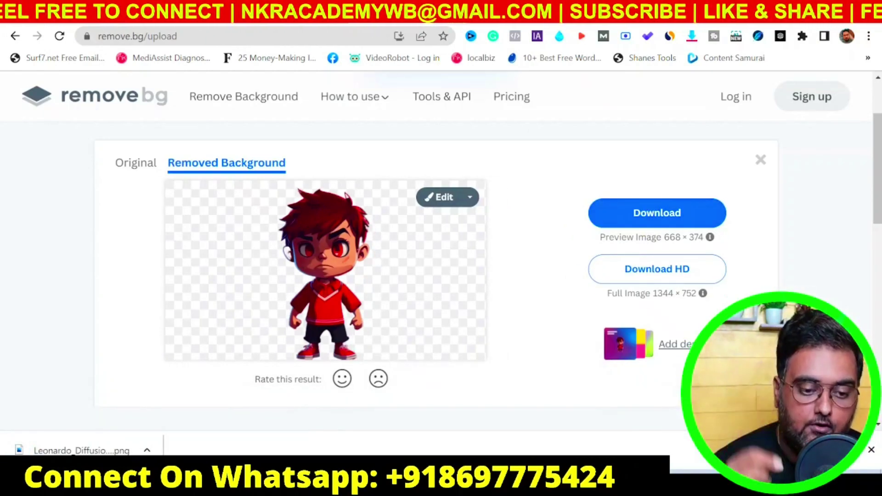
click(871, 449)
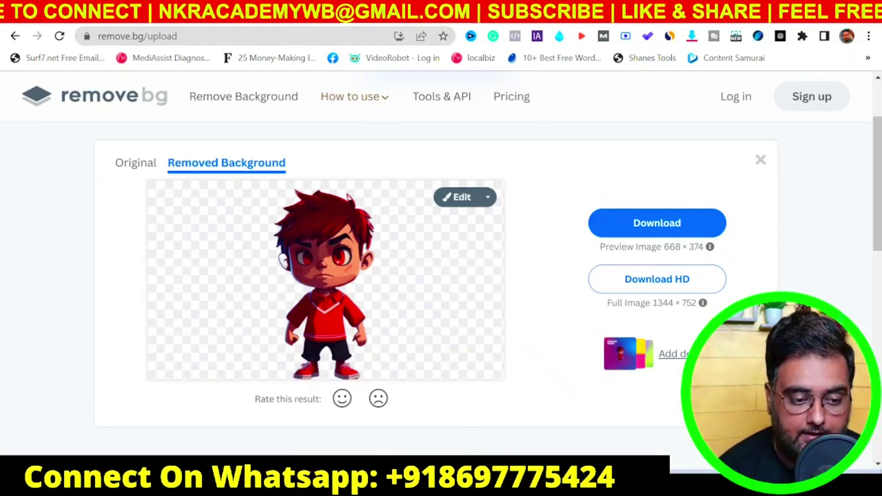
click(257, 13)
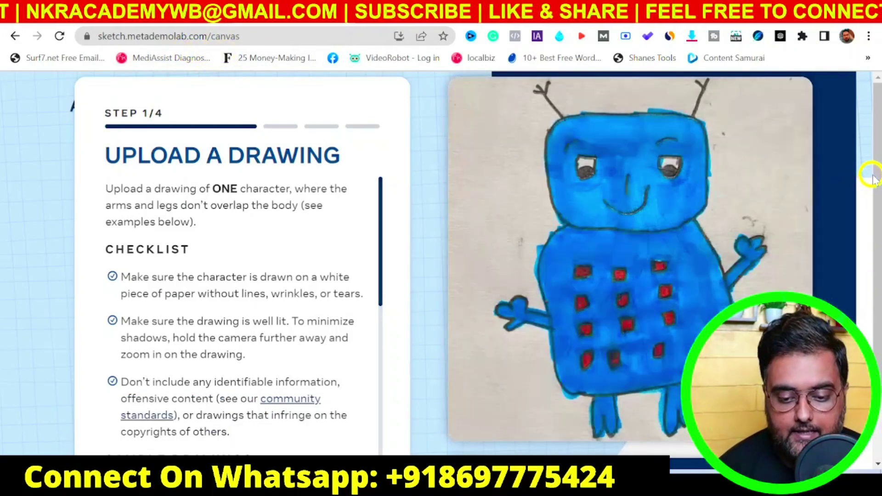
Upload the transparent boy PNG to Animated Drawings and accept the research consent
drag(877, 177, 837, 281)
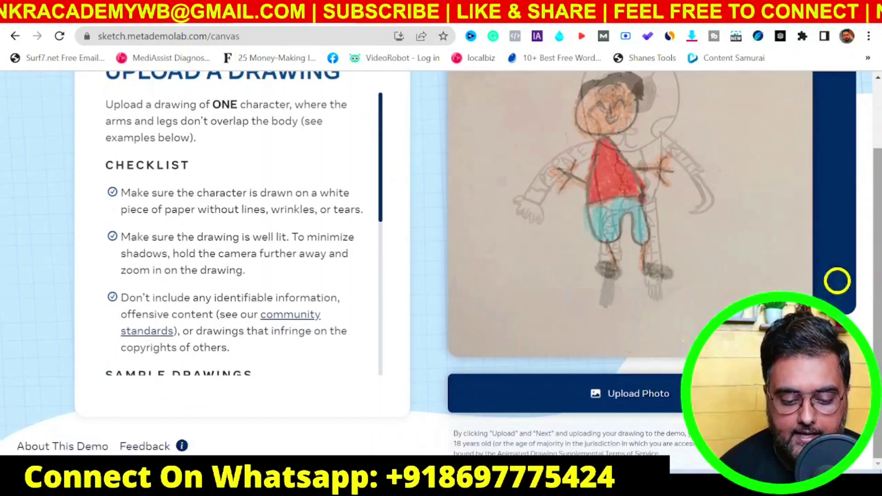
click(618, 394)
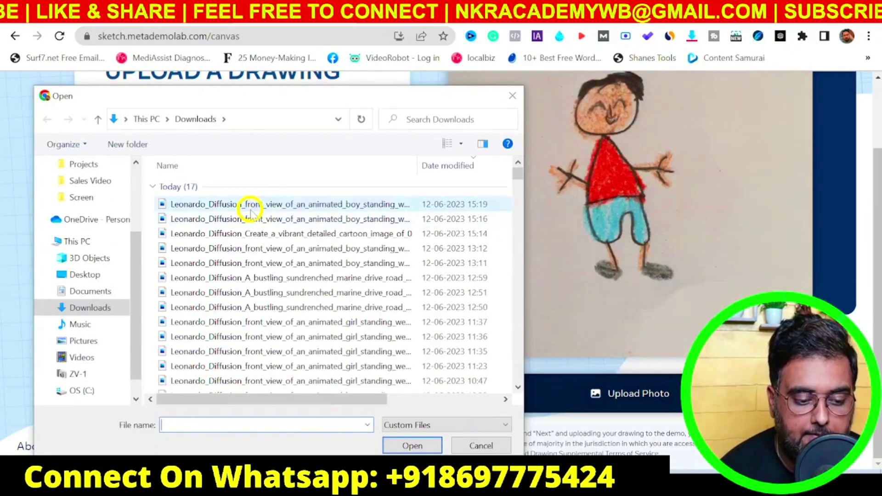
double_click(251, 204)
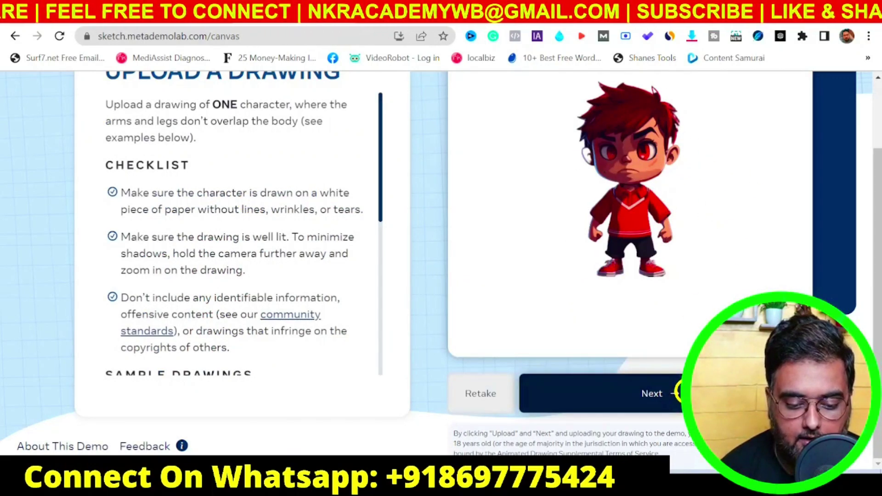
click(678, 393)
click(483, 398)
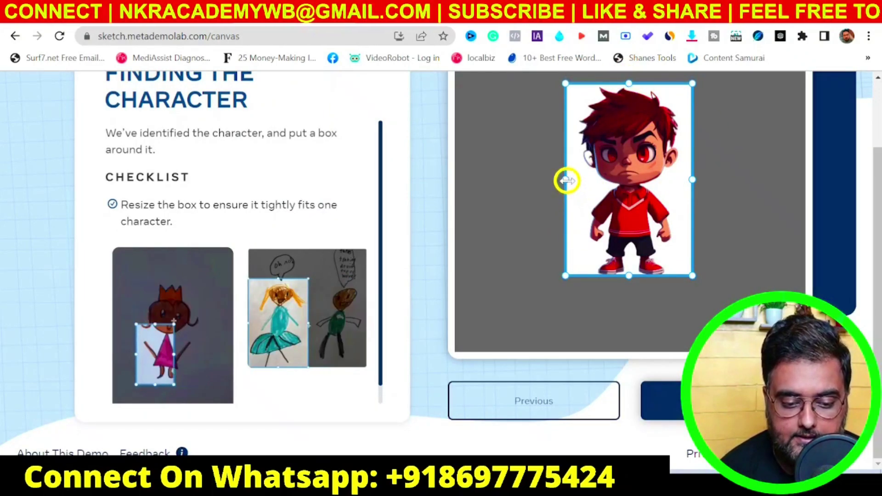
Fit the bounding box around the boy, then accept his mask and detected joints
drag(567, 181, 574, 181)
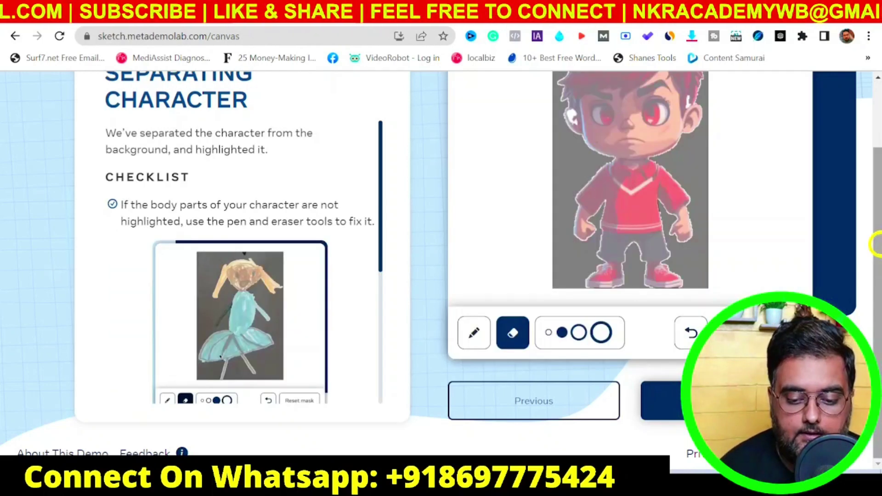
scroll(873, 242, up, 2)
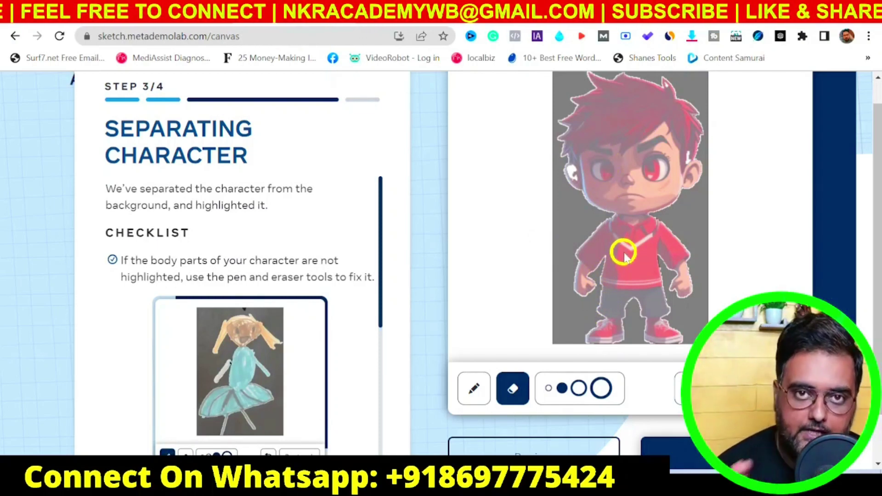
drag(875, 209, 874, 237)
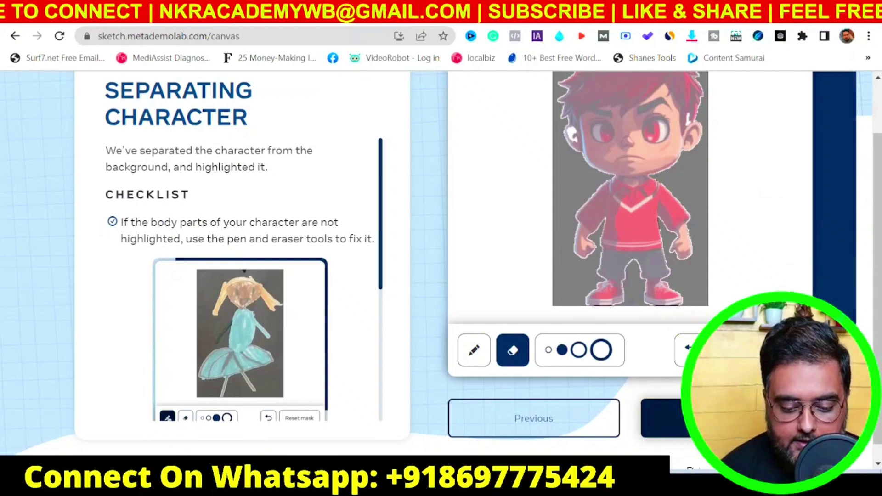
click(666, 418)
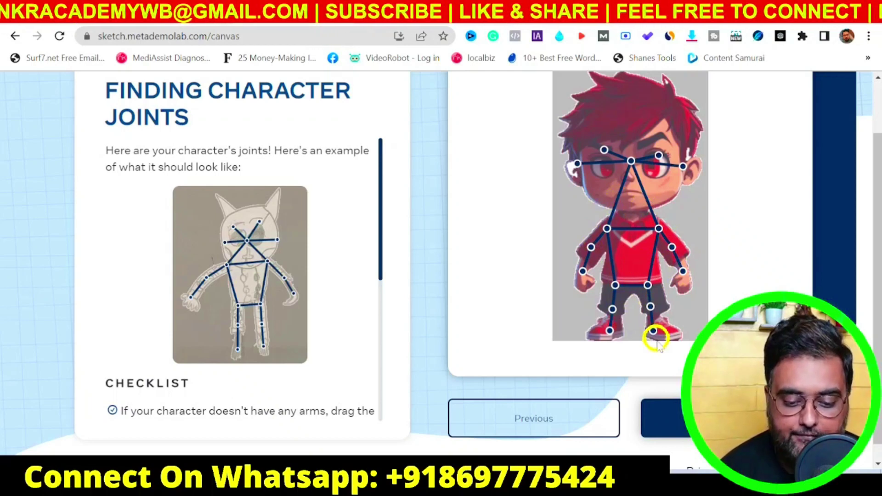
click(664, 419)
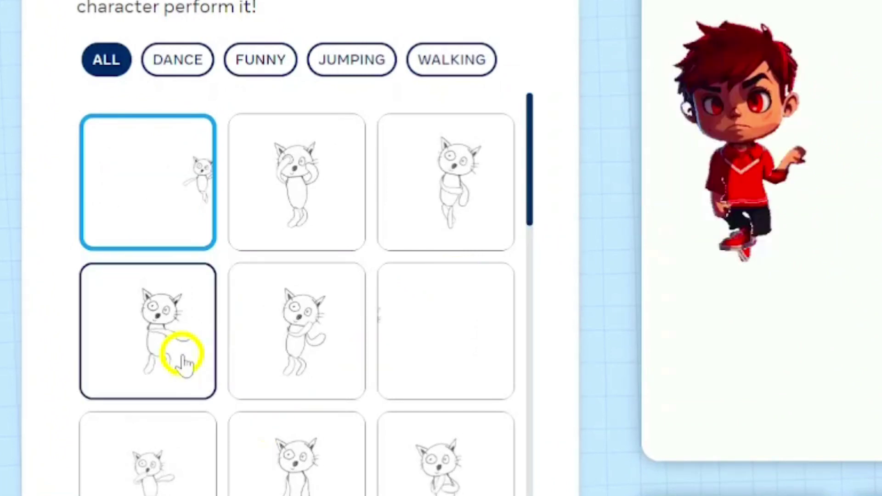
Try a different motion on the boy, then apply one from the bottom of the motion list
click(182, 354)
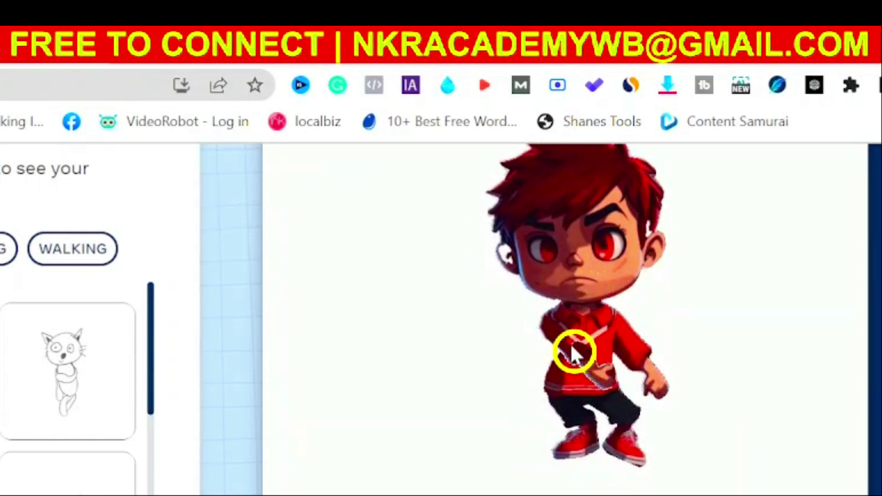
scroll(154, 469, down, 2)
scroll(154, 469, down, 3)
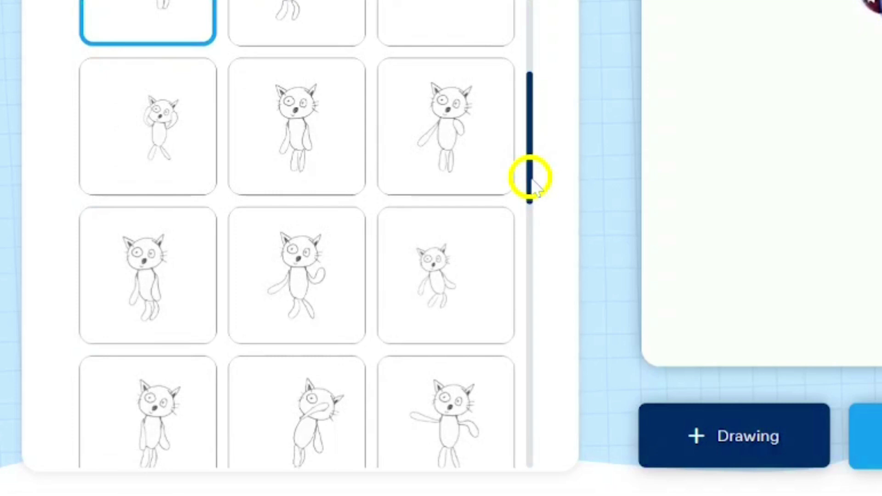
drag(531, 178, 529, 308)
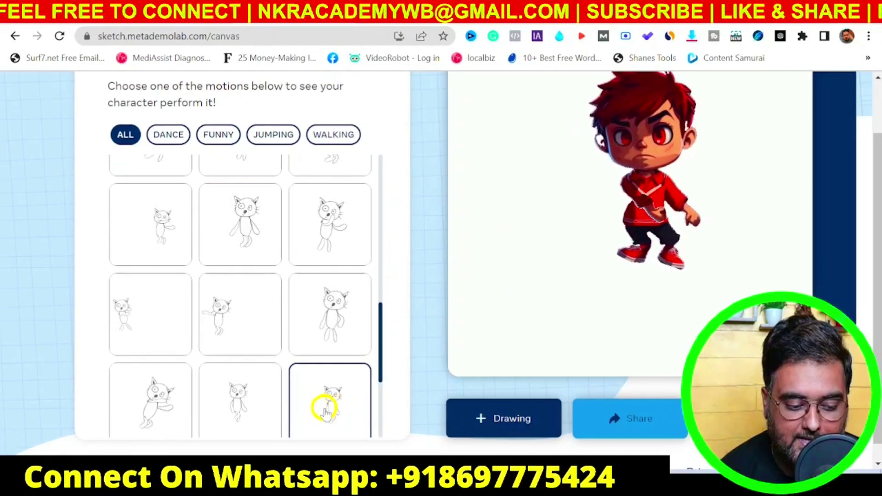
click(398, 416)
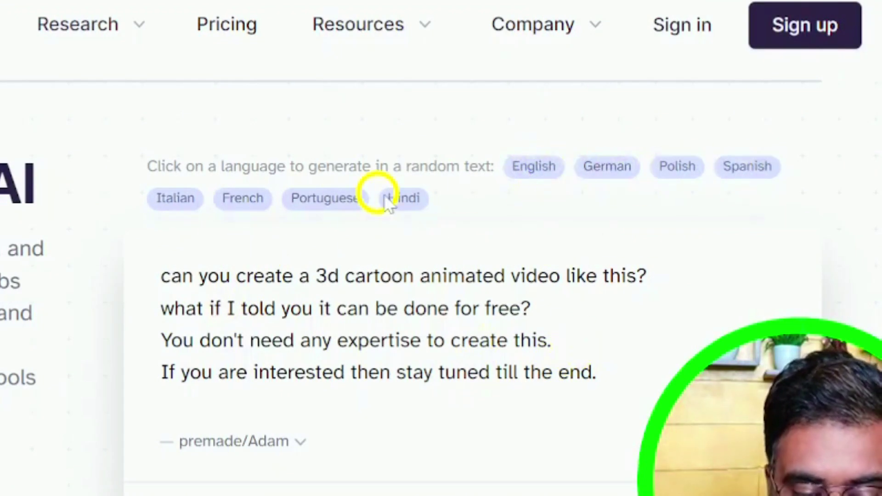
Confirm premade/Adam as the ElevenLabs voice for the four-line script
click(302, 448)
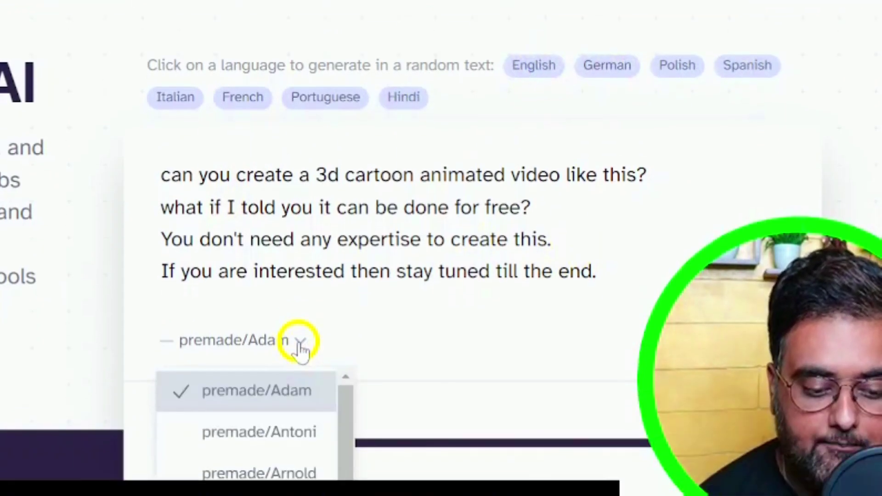
click(345, 224)
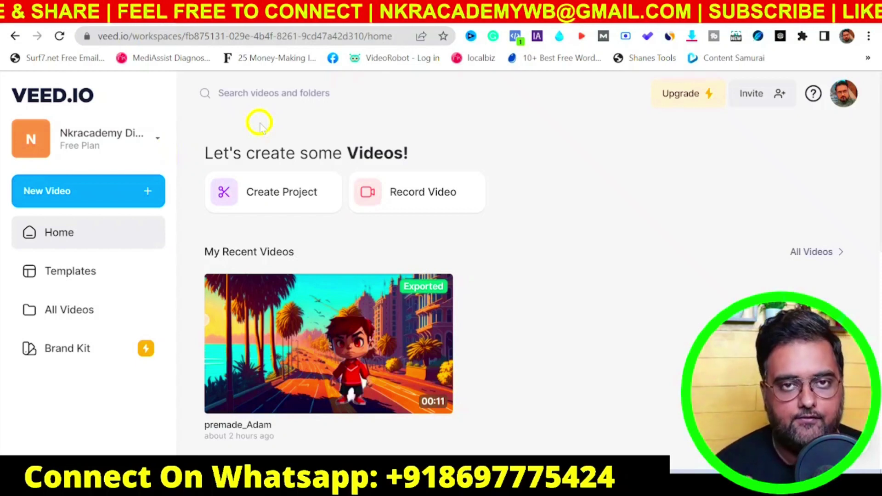
Create a new blank VEED.IO project and start a file upload
click(97, 198)
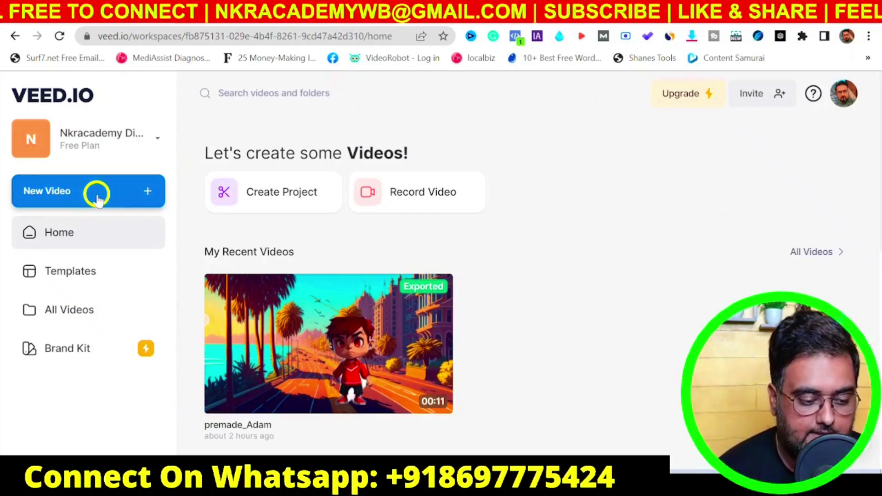
click(69, 235)
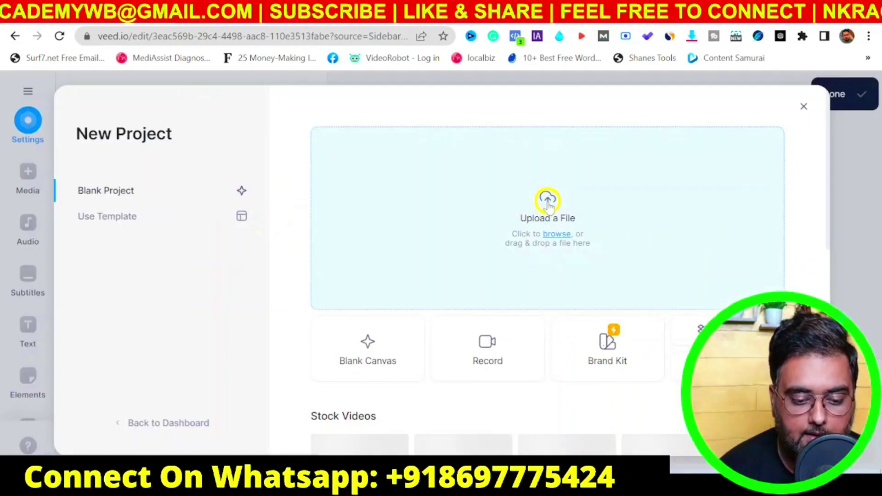
click(548, 201)
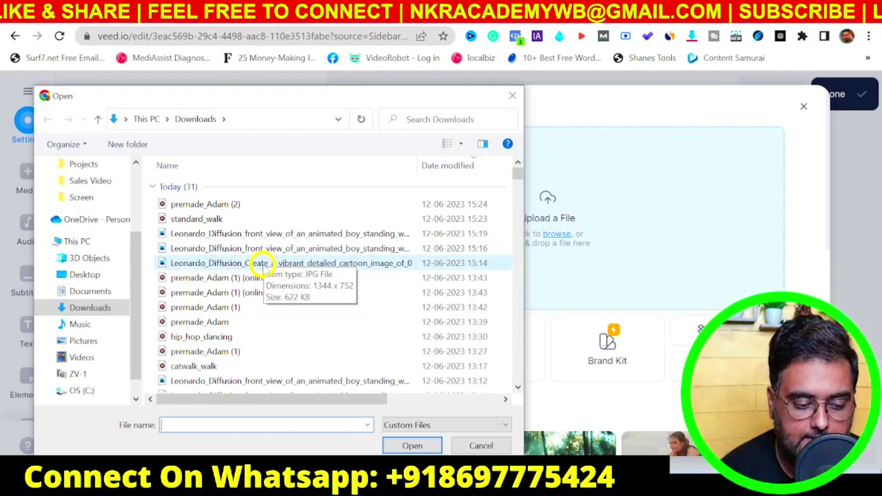
Upload the Leonardo background image, standard_walk and premade_Adam (2) together
click(263, 267)
ctrl+click(216, 220)
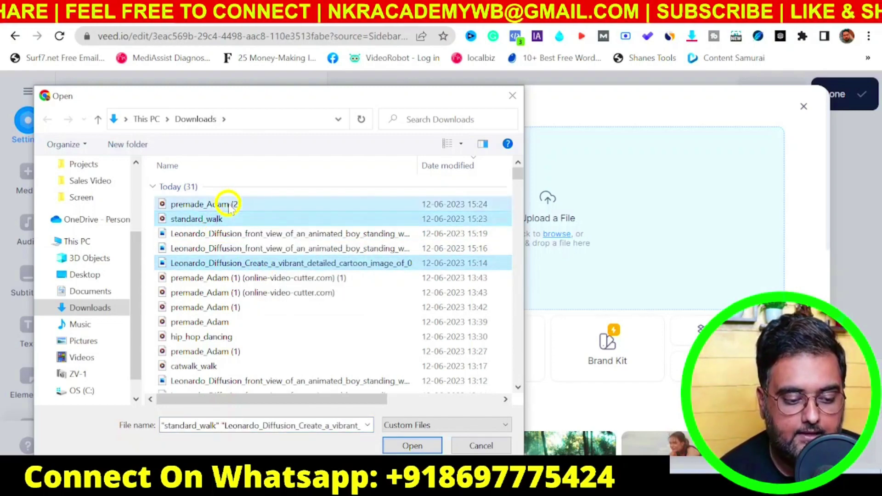
ctrl+click(227, 204)
click(414, 446)
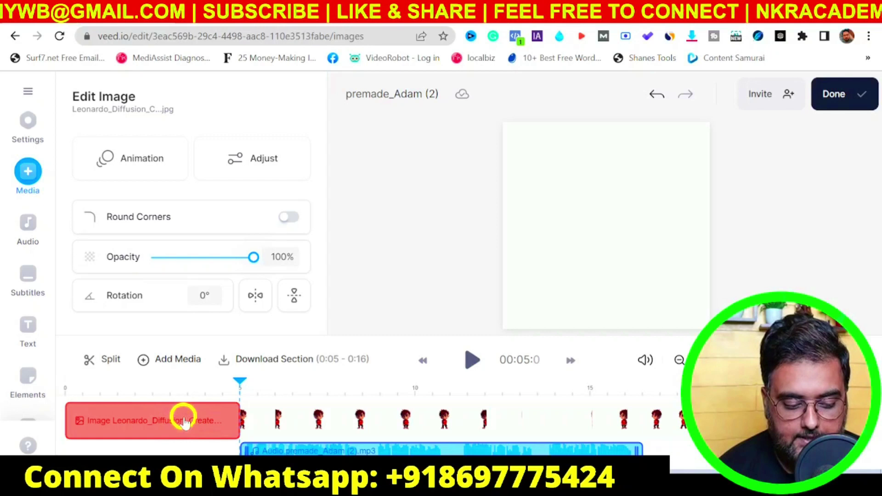
Put standard_walk on a top track and premade_Adam at 0 s, and stretch the background to ~10 s
click(319, 425)
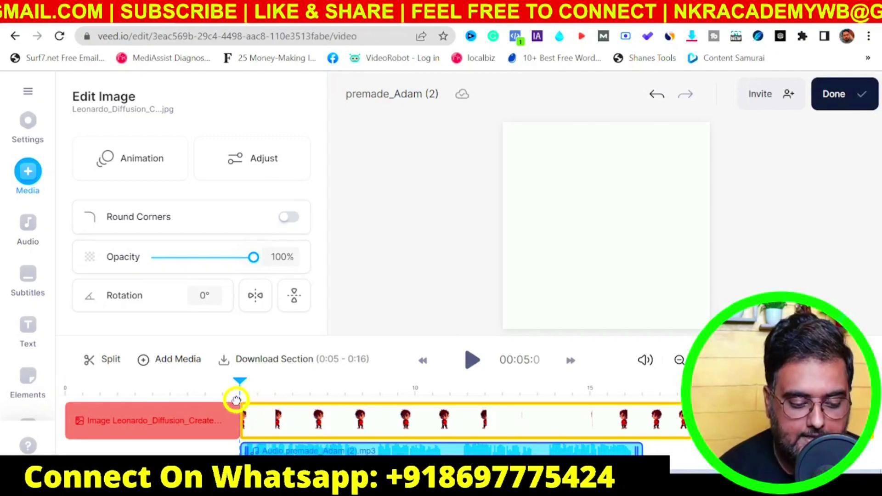
drag(236, 400, 130, 388)
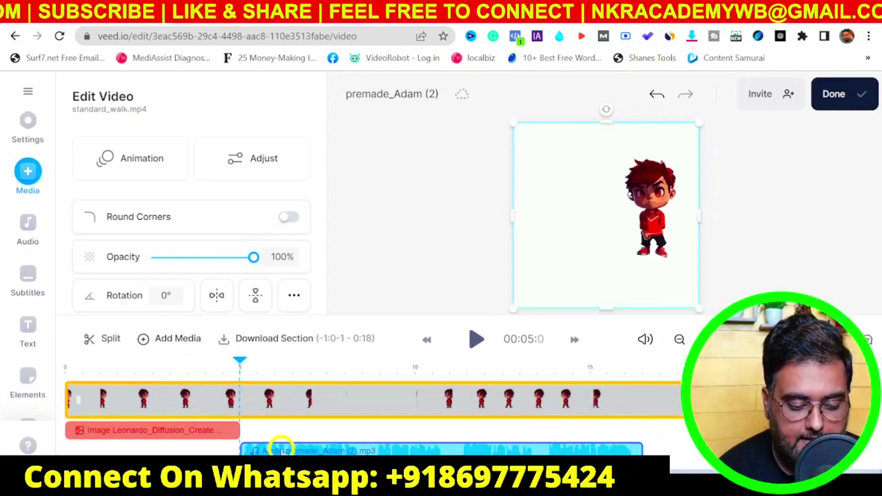
drag(281, 448, 83, 452)
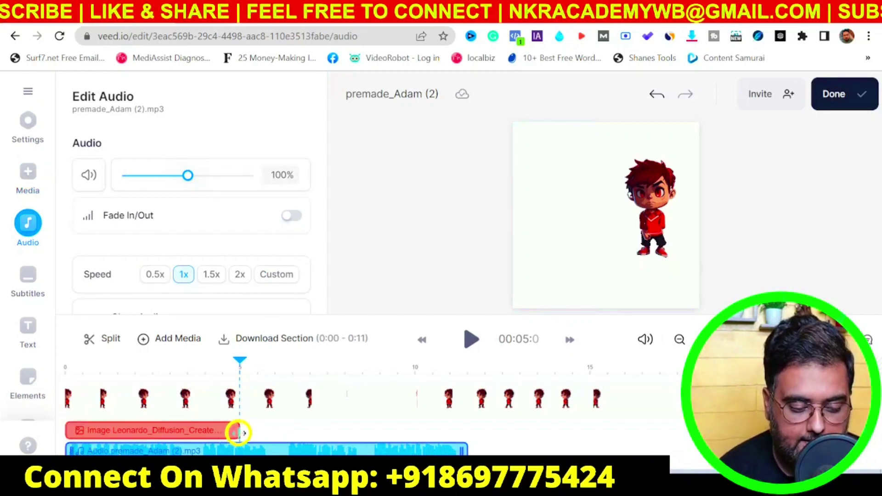
drag(239, 432, 468, 430)
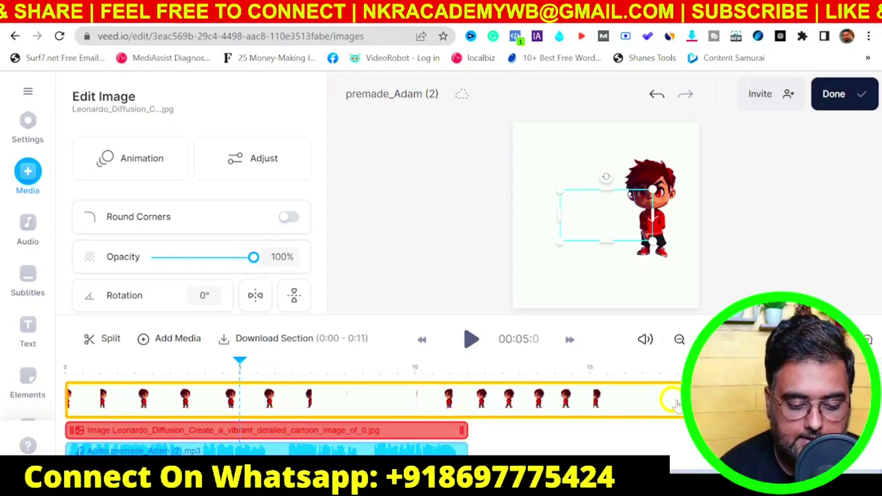